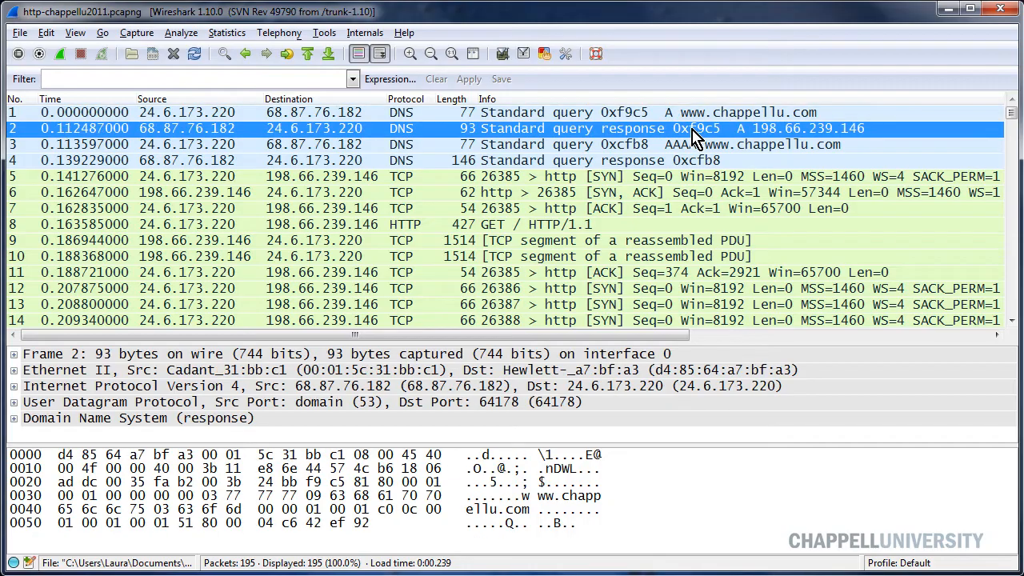
- Select packets 3 to 8 in turn to inspect the AAAA DNS lookup, TCP handshake and HTTP GET request
left_click(629, 146)
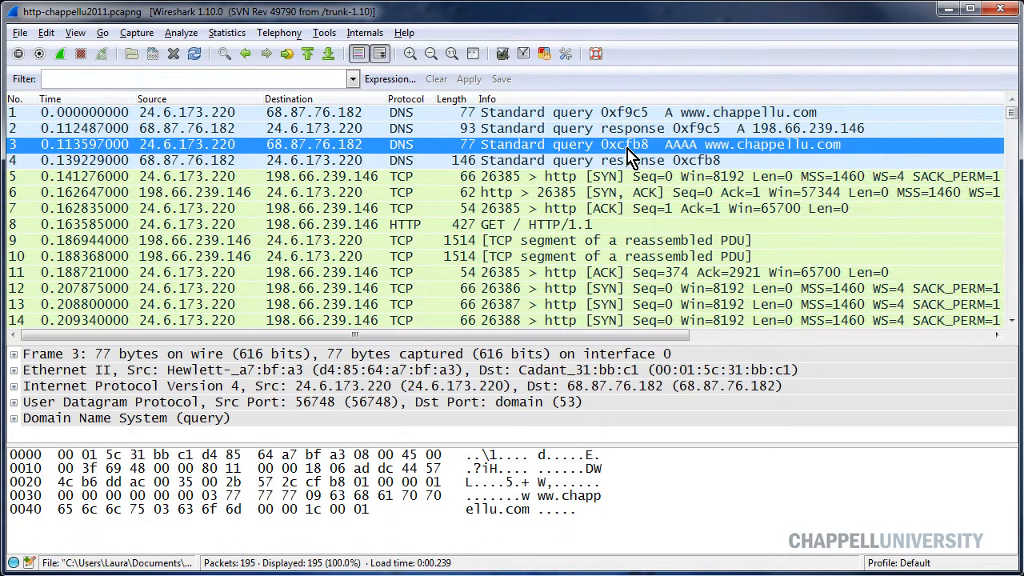
left_click(694, 162)
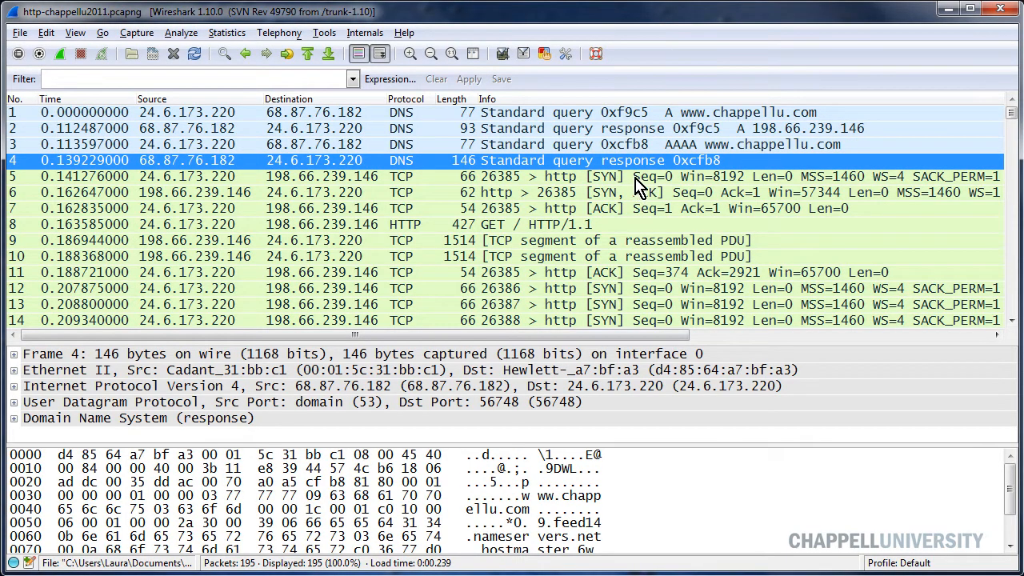
left_click(640, 178)
left_click(638, 193)
left_click(633, 210)
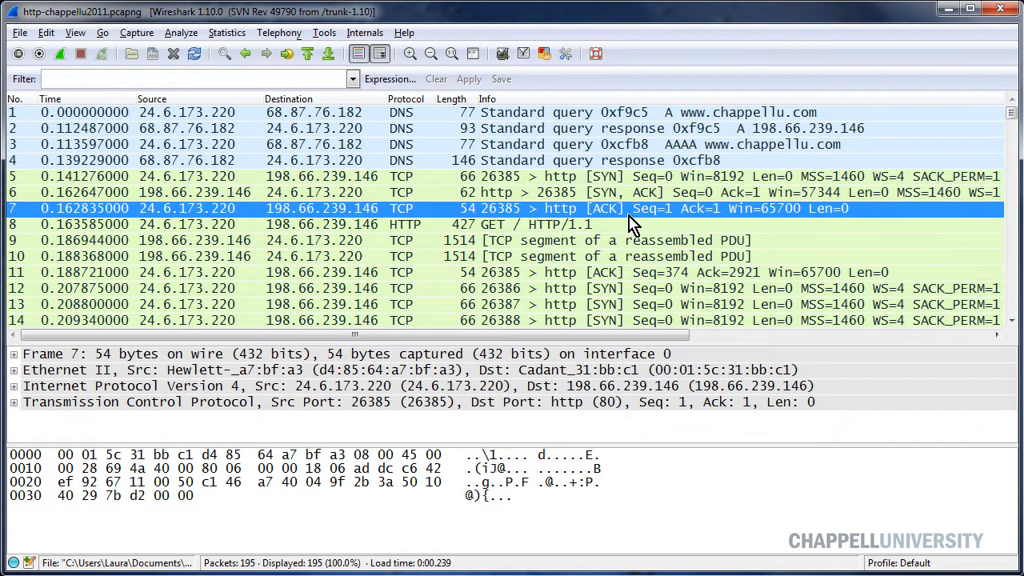
left_click(626, 225)
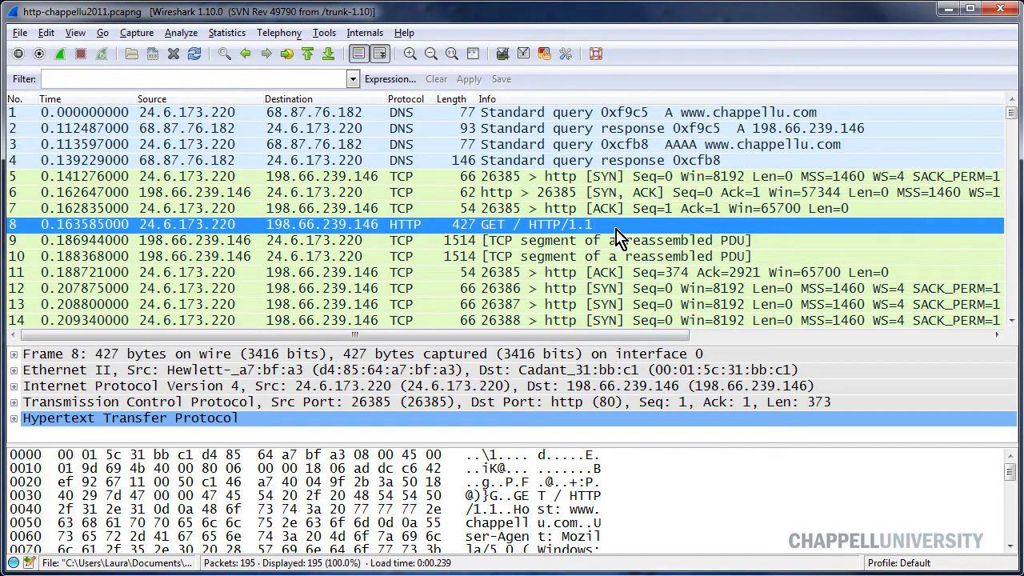
- Select packet 9, read through its raw bytes for the HTTP response text, and highlight its TCP segment data
key("Down")
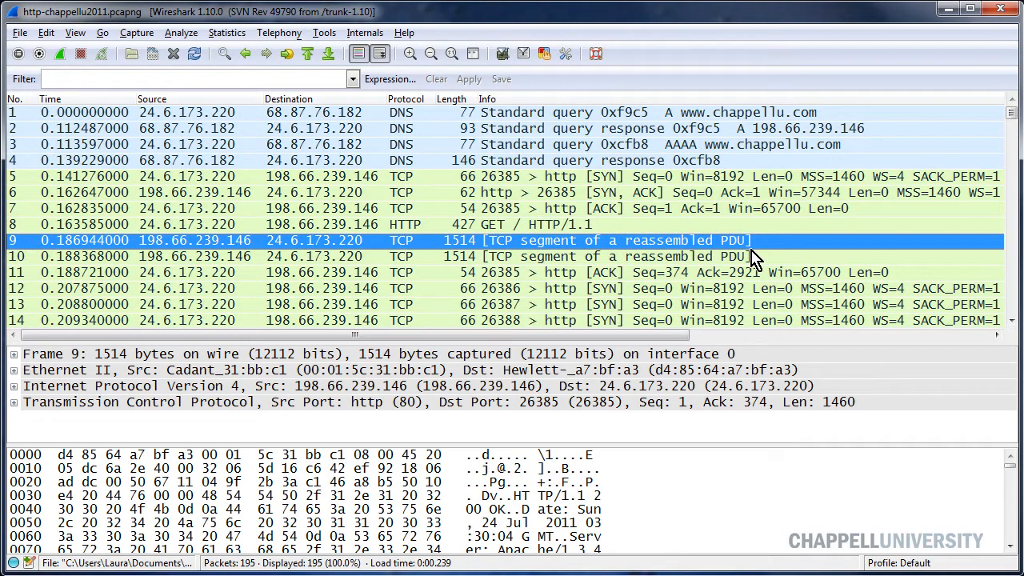
left_click(1010, 545)
left_click(1010, 546)
left_click(1011, 546)
left_click(1011, 546)
left_click(1010, 546)
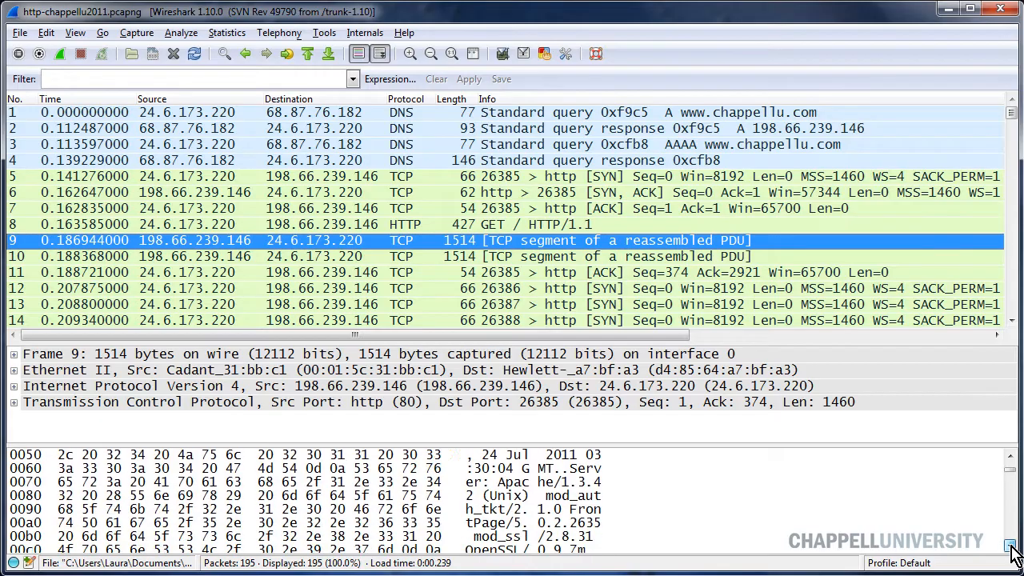
left_click(1010, 545)
left_click(1011, 545)
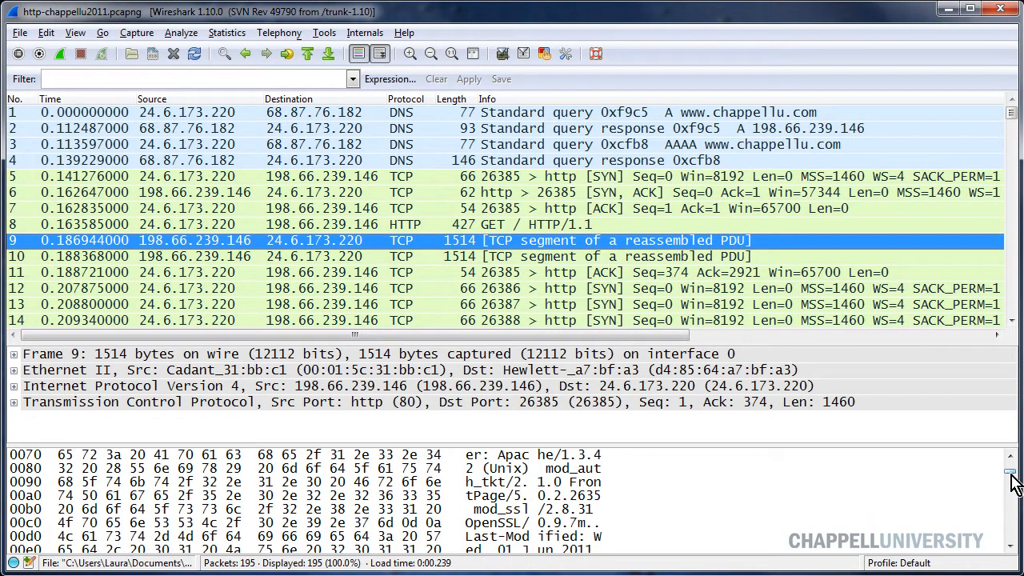
left_click_drag(1010, 473, 1011, 468)
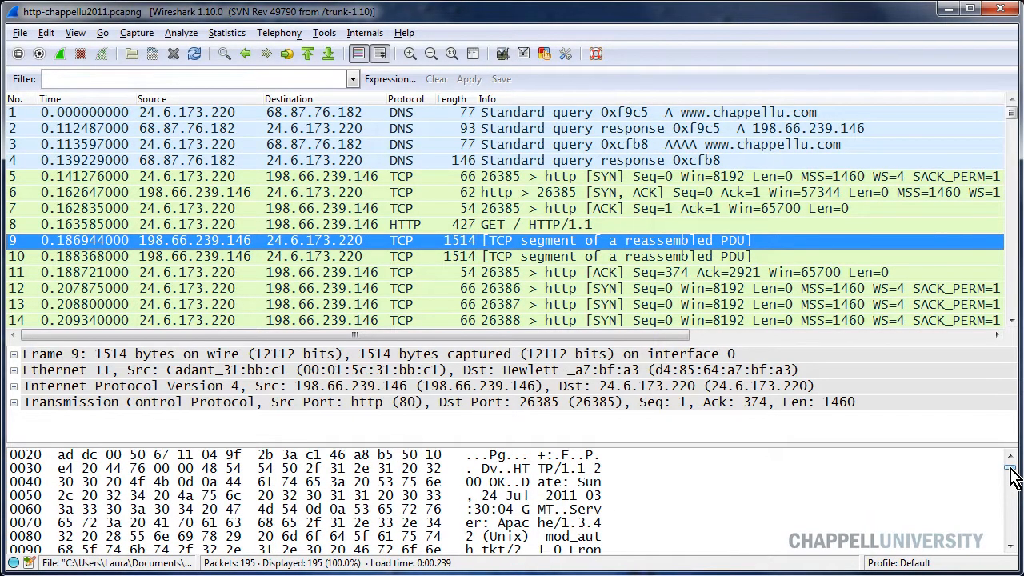
left_click(578, 480)
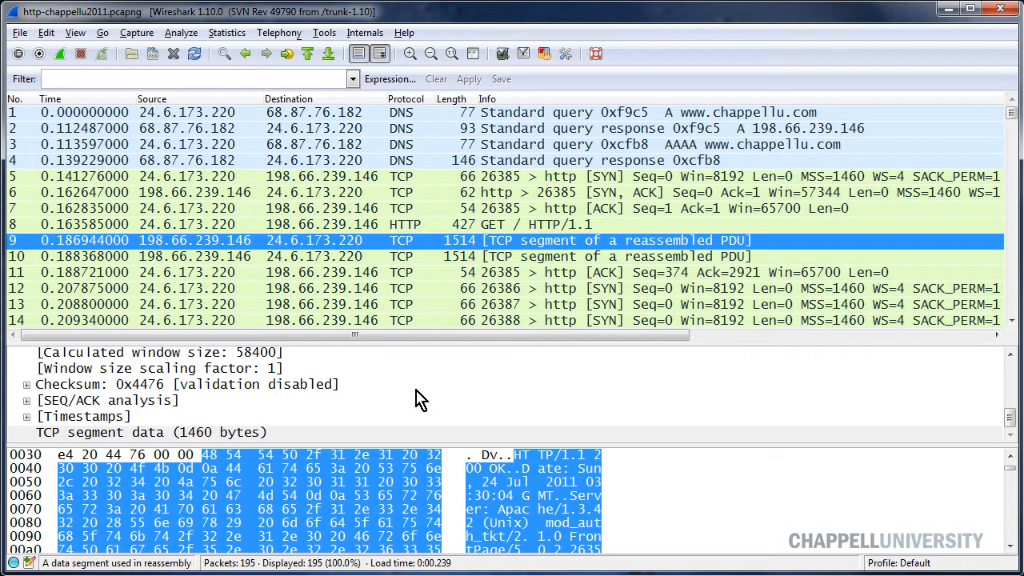
- Disable the TCP protocol preference "Allow subdissector to reassemble TCP streams" for the capture
scroll(424, 399, "up", 3)
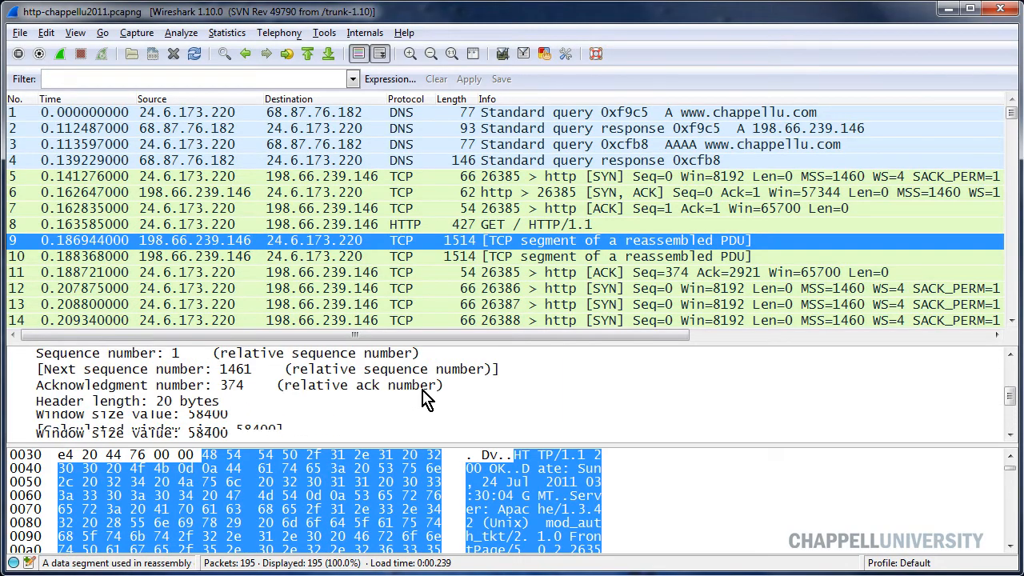
scroll(424, 400, "up", 3)
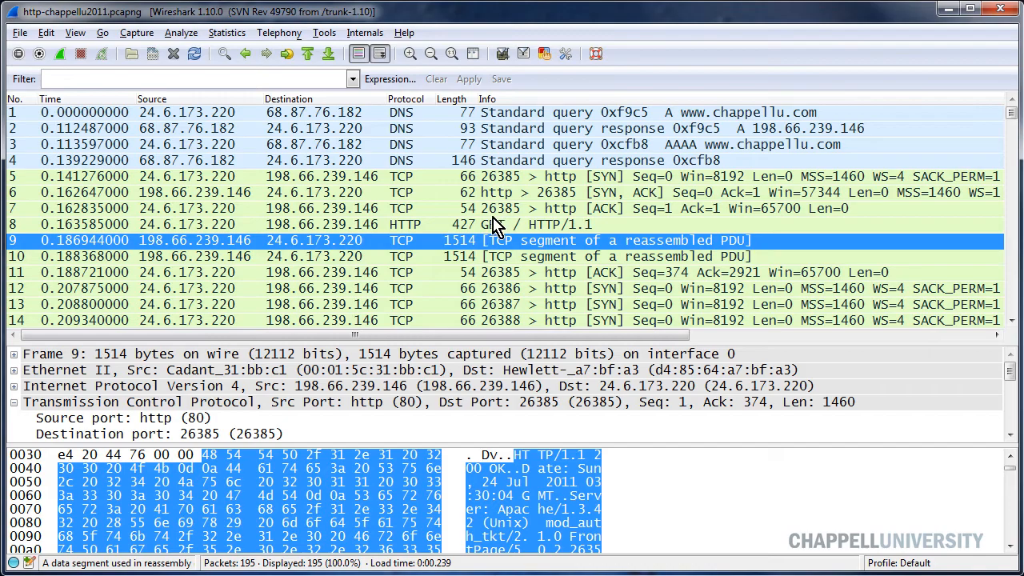
left_click(327, 402)
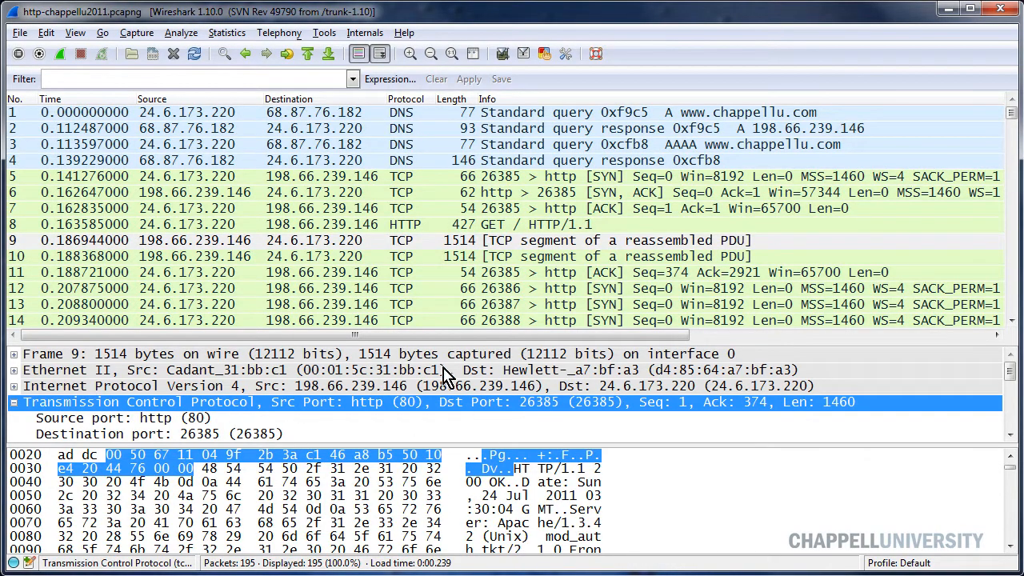
right_click(348, 408)
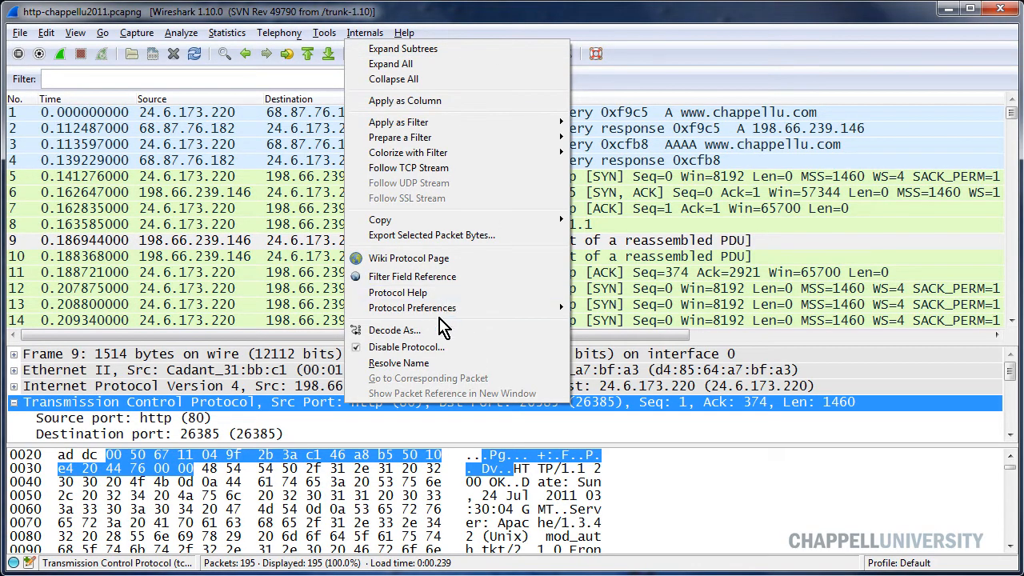
mouse_move(381, 313)
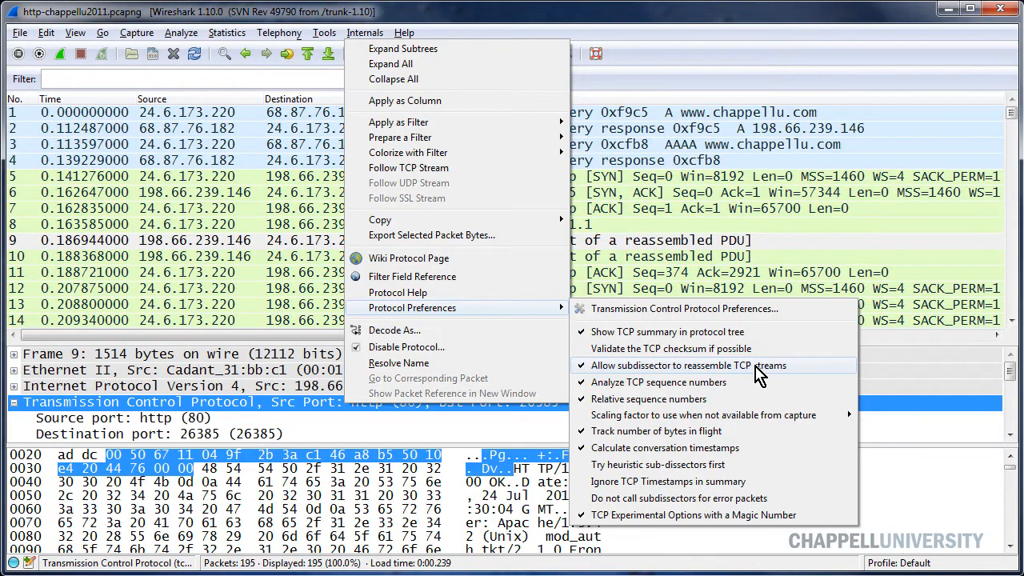
left_click(755, 367)
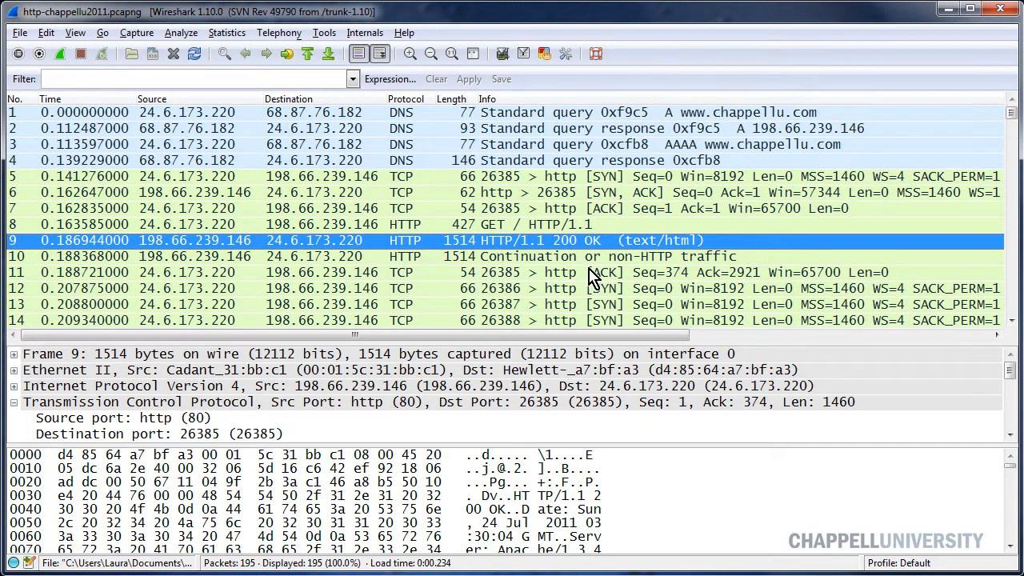
- Sort the packets by Info to examine the HTTP response codes, and return the list to packet-number order
left_click(549, 99)
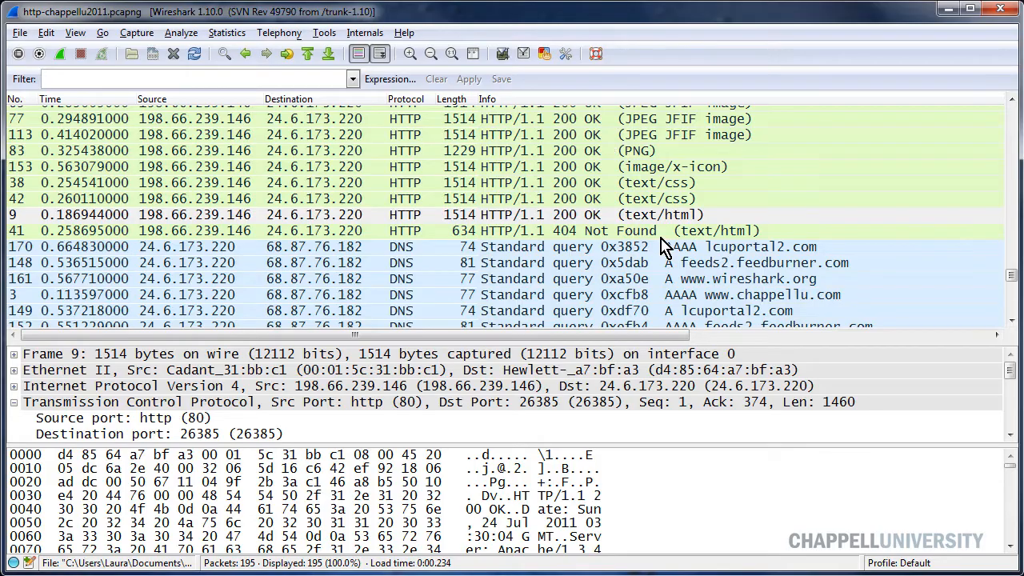
scroll(550, 250, "up", 1)
scroll(551, 250, "up", 1)
scroll(550, 251, "down", 1)
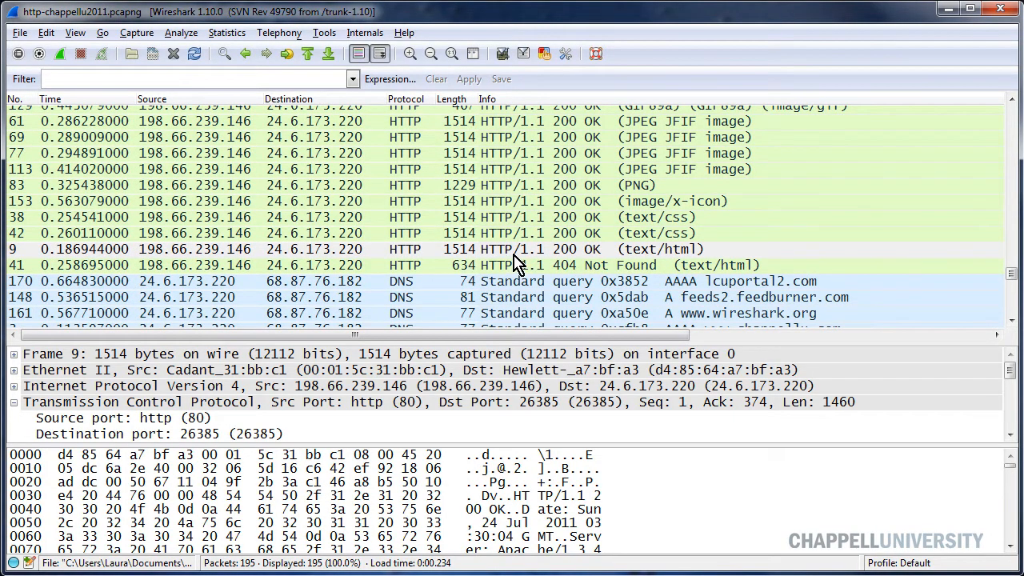
left_click(19, 99)
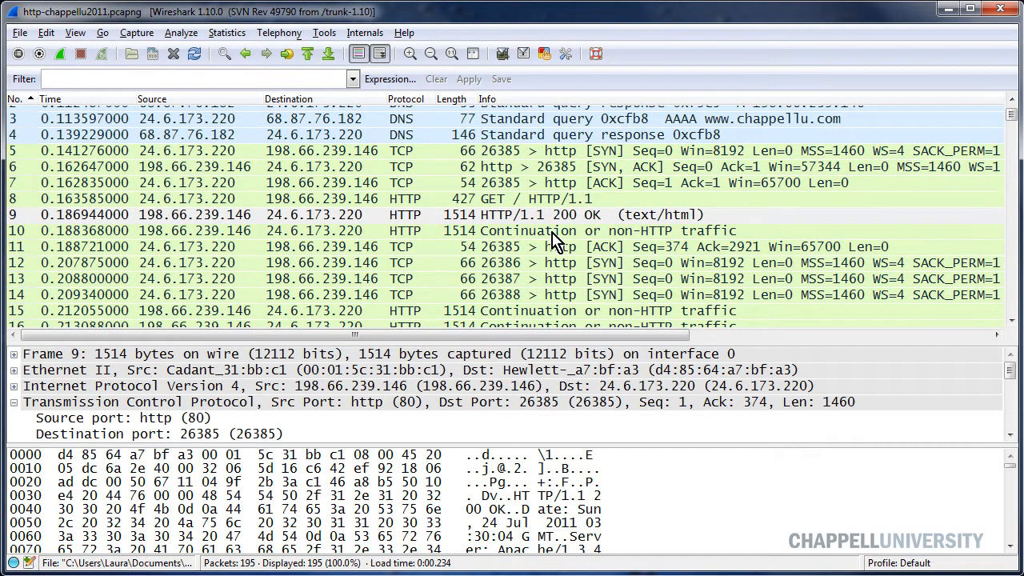
- Review the list of exportable HTTP objects in the capture and close it without saving anything
left_click(20, 33)
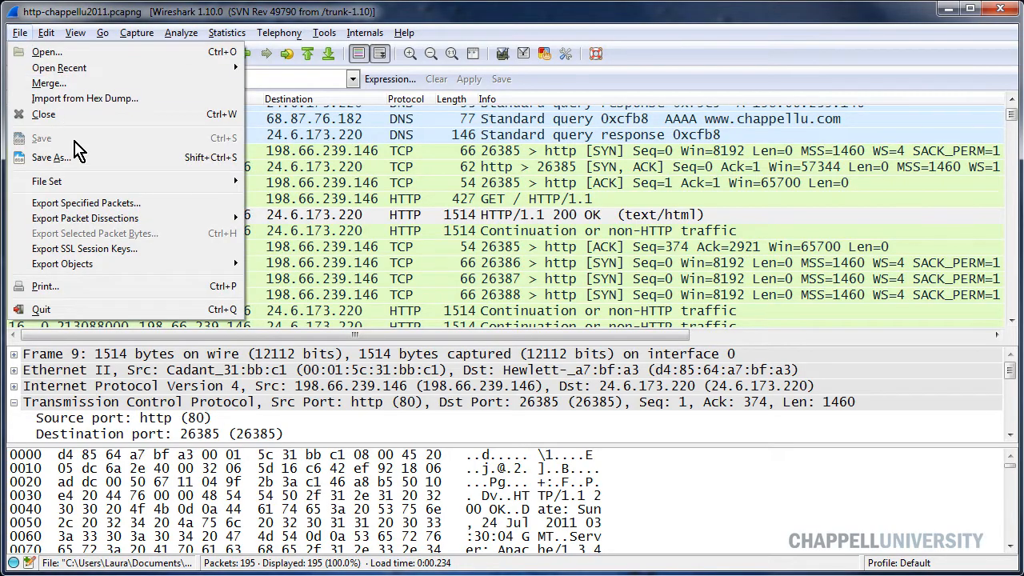
mouse_move(154, 266)
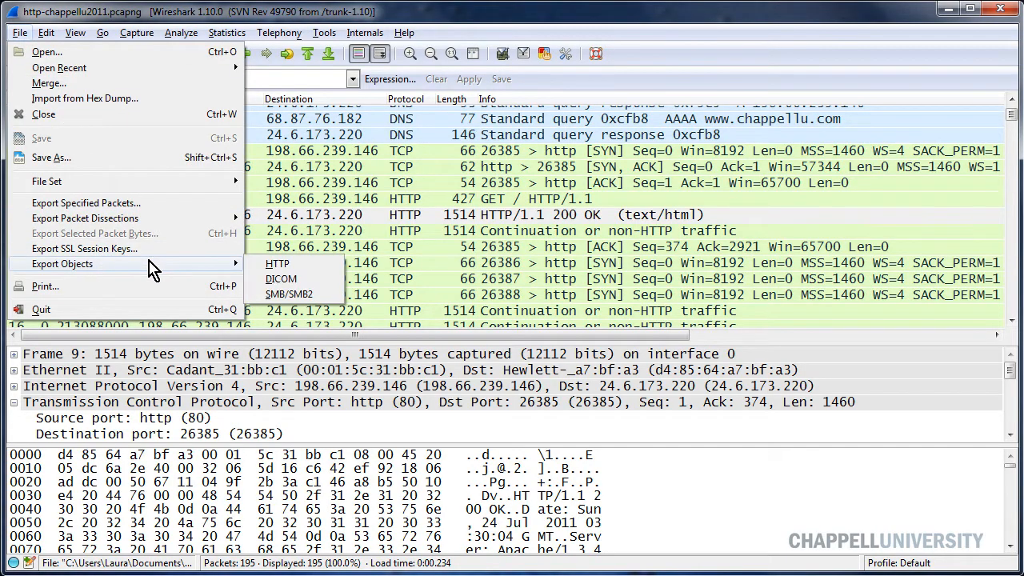
left_click(296, 266)
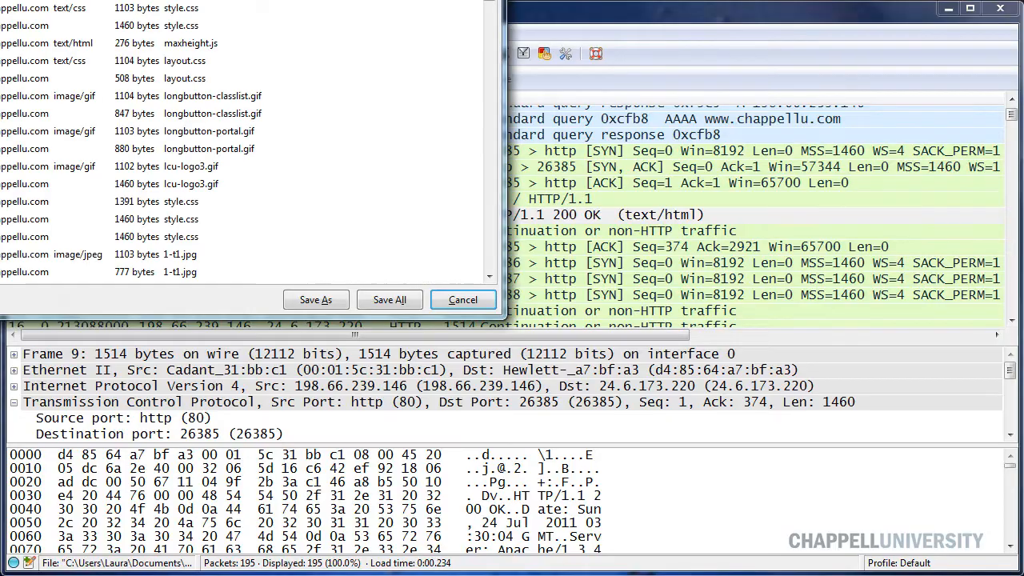
left_click_drag(220, 0, 388, 47)
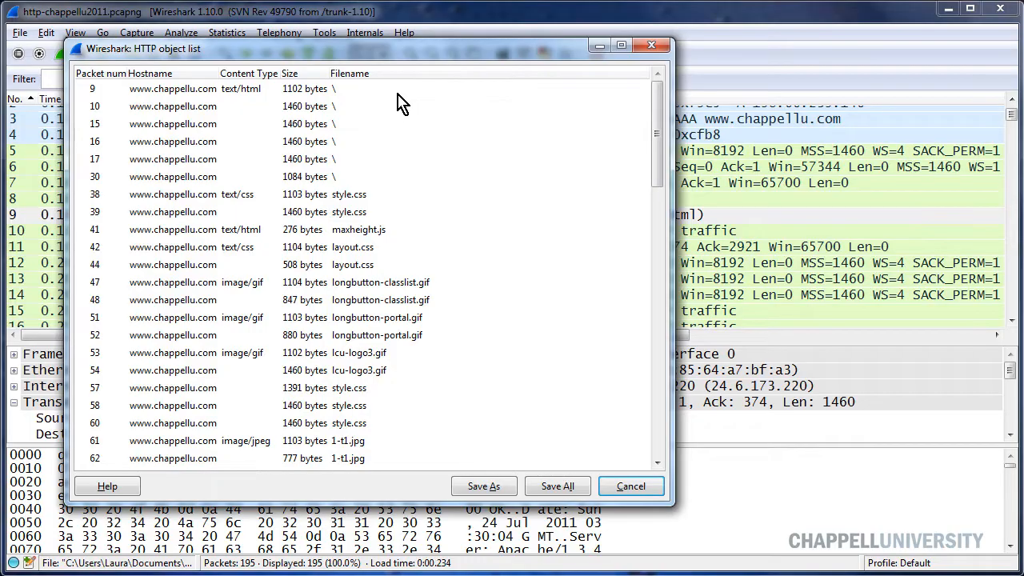
left_click(629, 488)
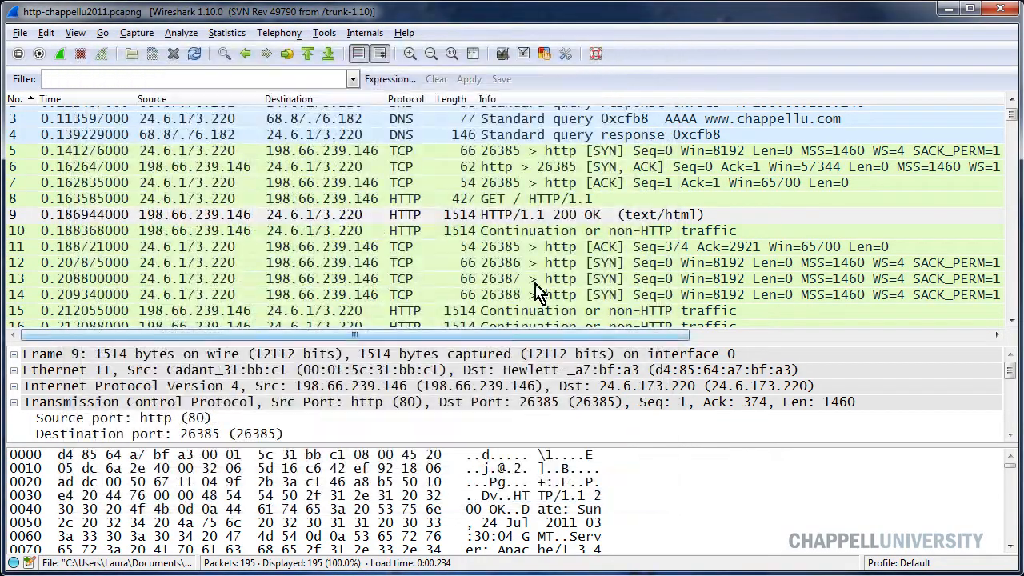
left_click(18, 34)
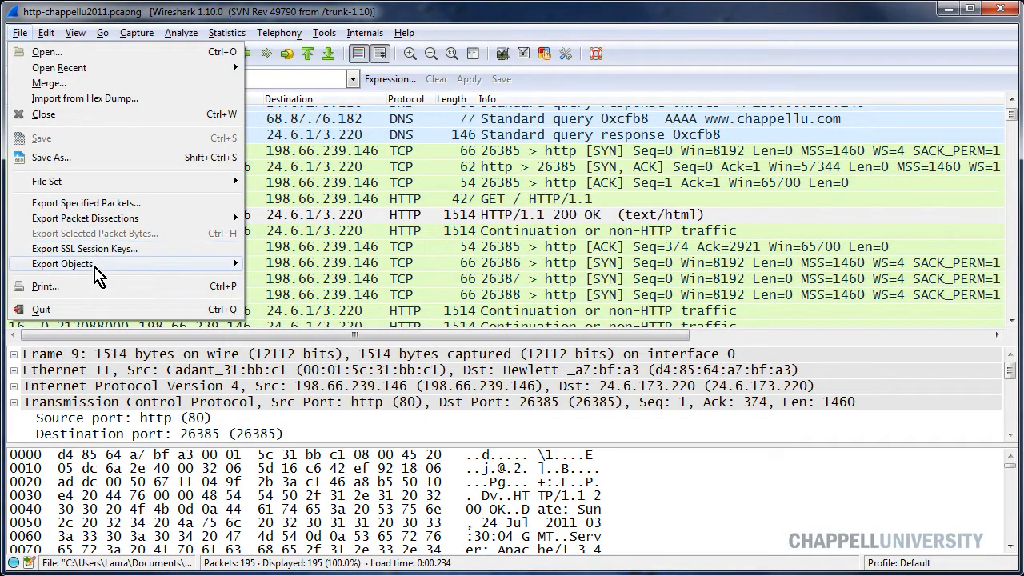
mouse_move(96, 265)
left_click(568, 270)
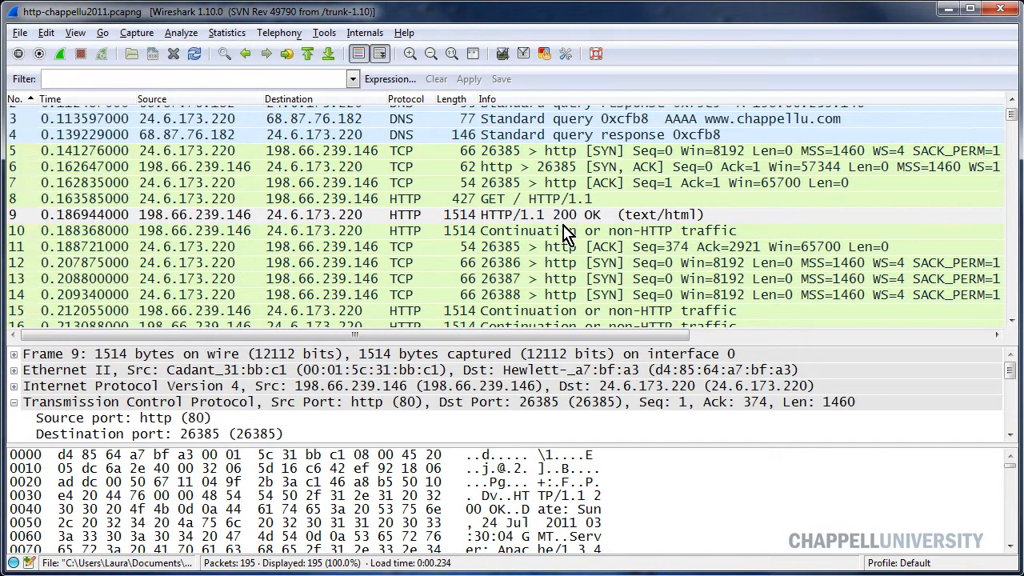